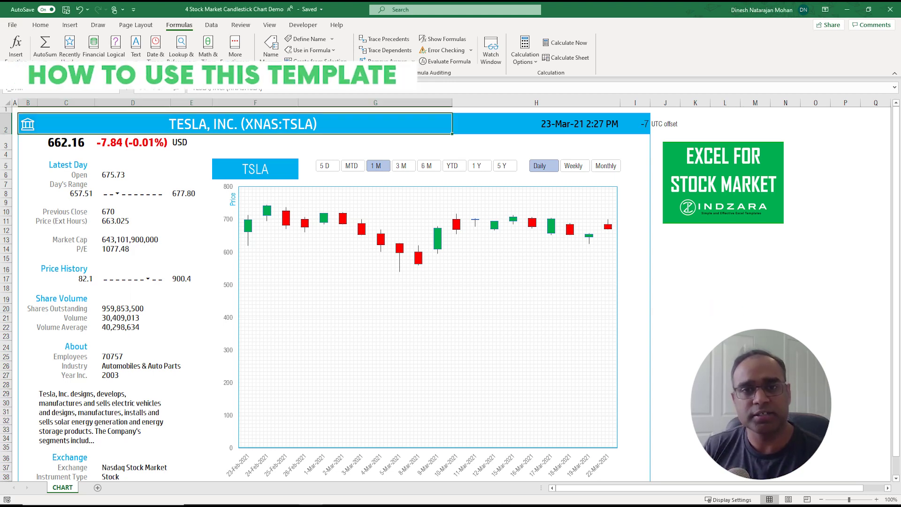
# - Replace the Tesla symbol in title cell B2 with XNAS:MSFT, fixing the typo
pyautogui.click(234, 124)
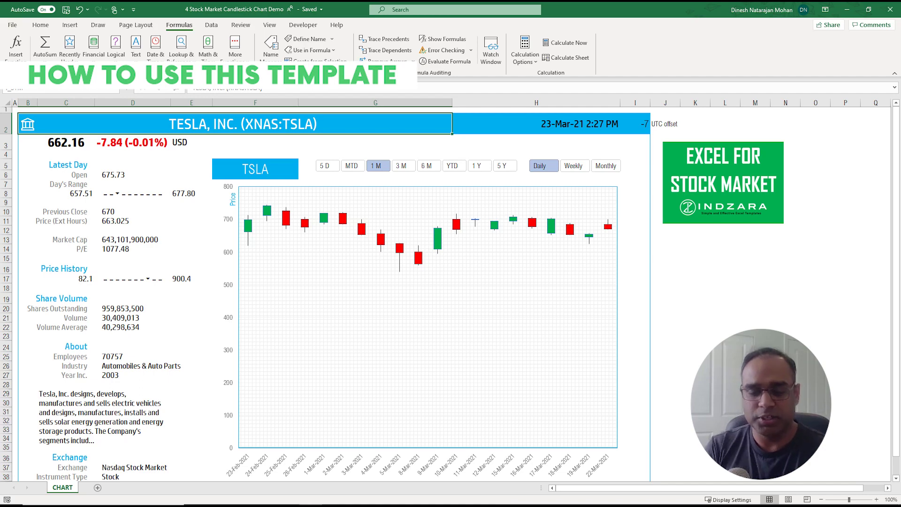
pyautogui.write('XNAS:')
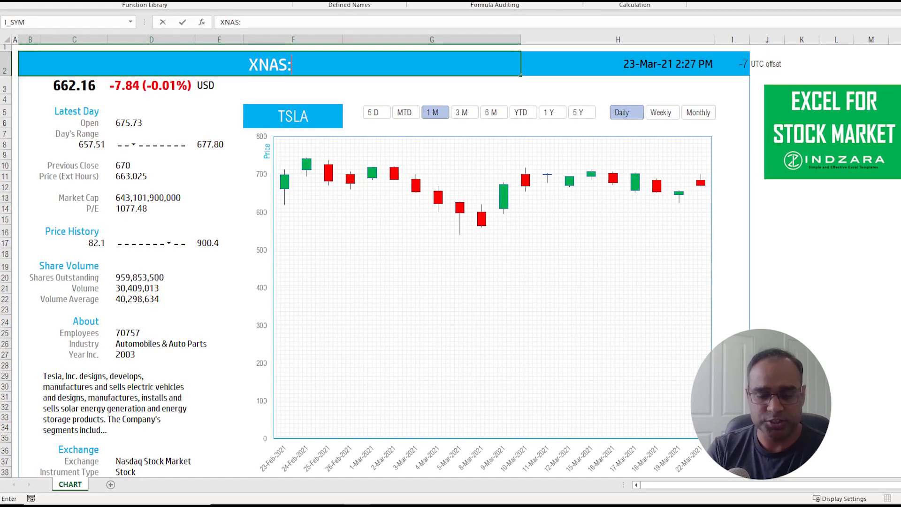
pyautogui.write('MSFD')
pyautogui.press('BackSpace')
pyautogui.write('T')
pyautogui.press('Return')
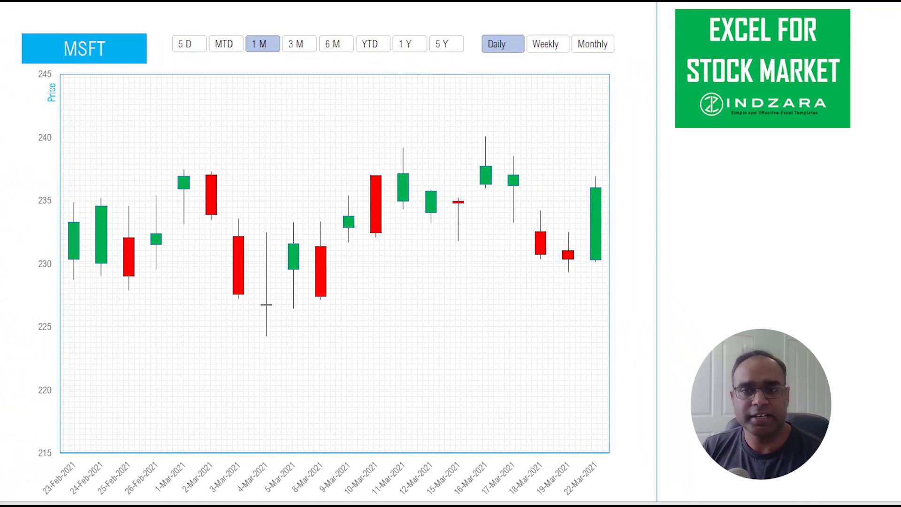
# - Compare the 3 M, 6 M, YTD, 1 Y and 5 Y periods, ending on YTD
pyautogui.click(299, 44)
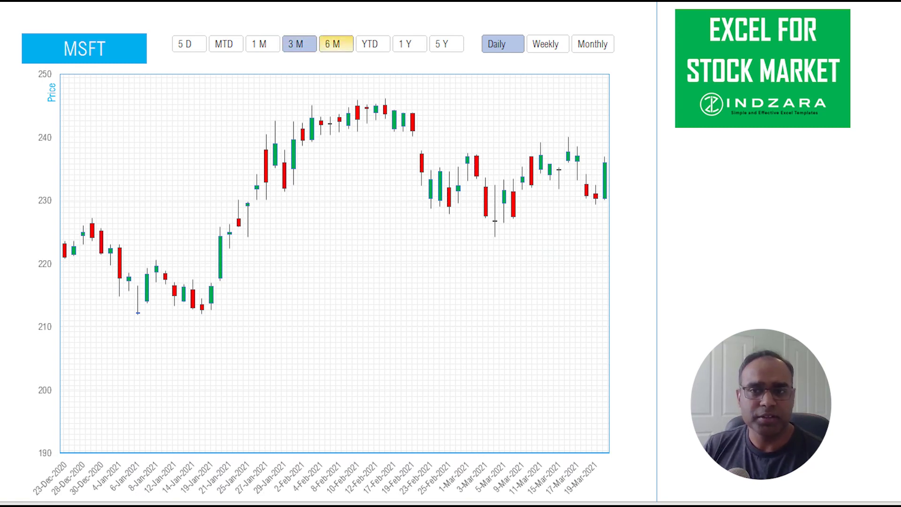
pyautogui.click(336, 43)
pyautogui.click(372, 44)
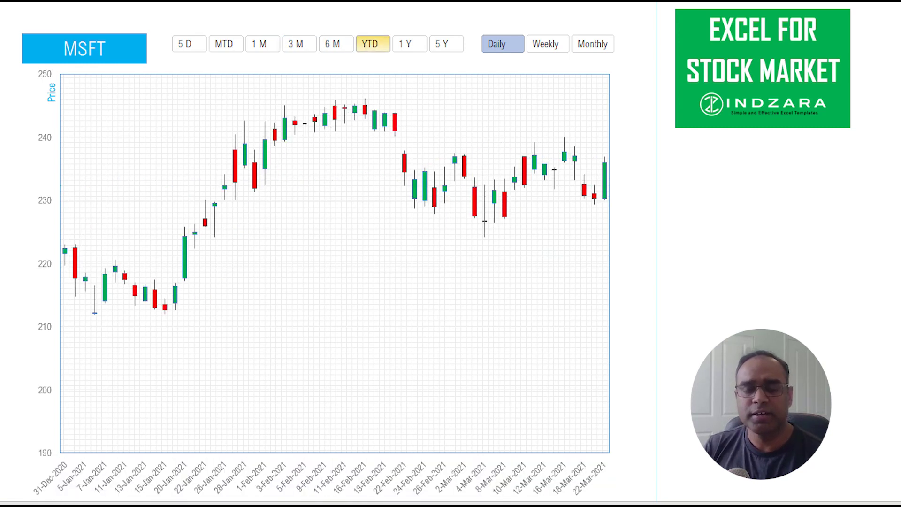
pyautogui.click(409, 44)
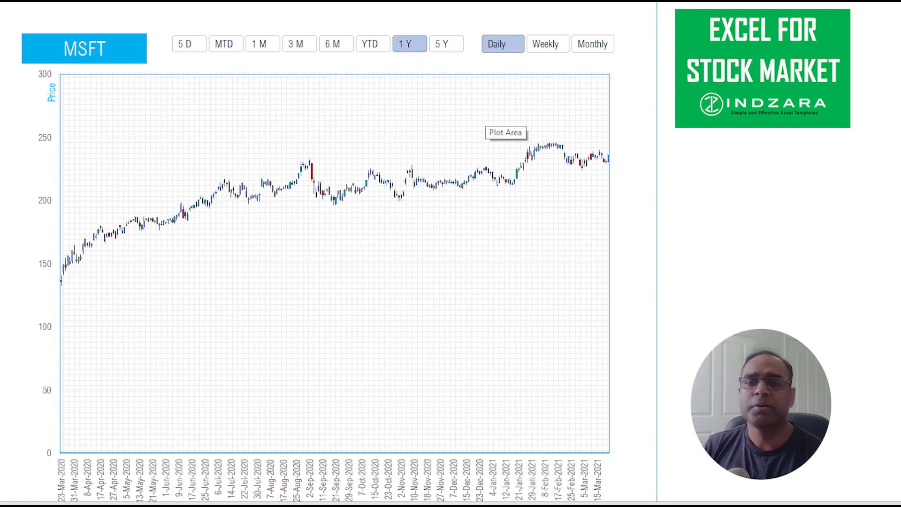
pyautogui.click(446, 43)
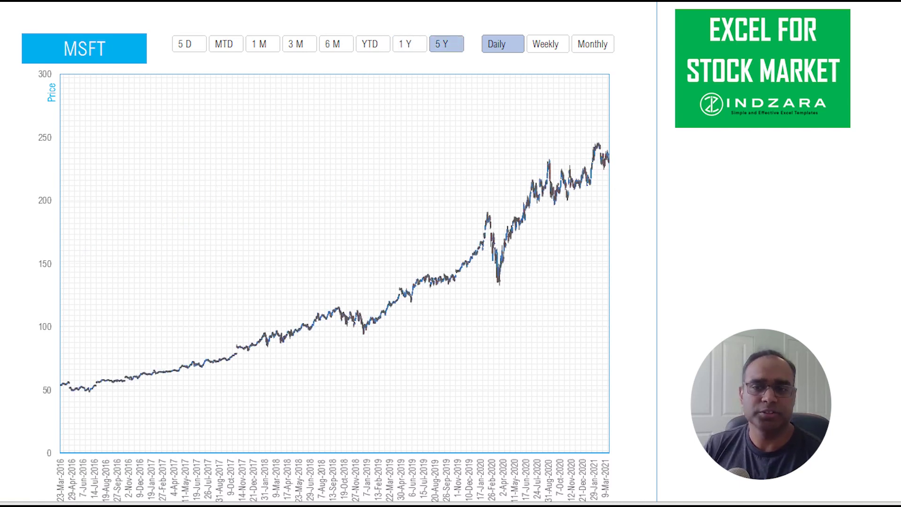
pyautogui.click(373, 44)
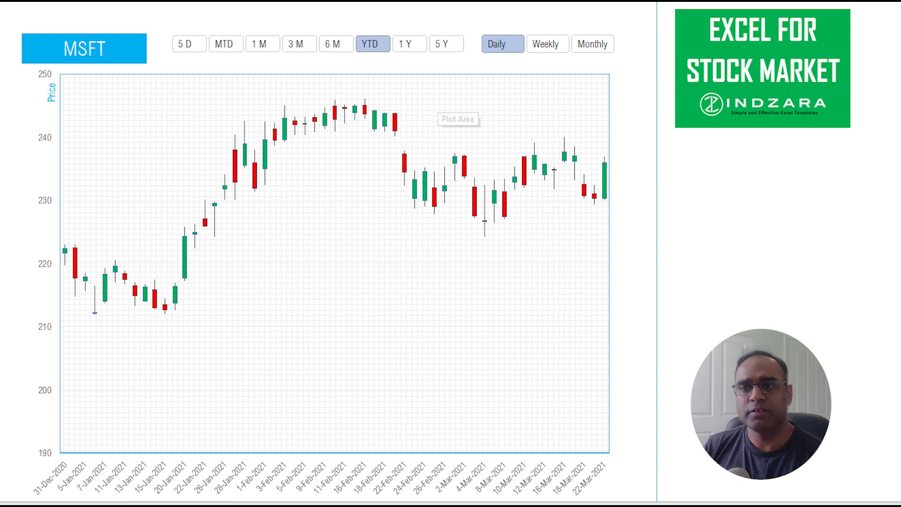
# - Try weekly, monthly and daily candles, settling on weekly candles
pyautogui.click(547, 43)
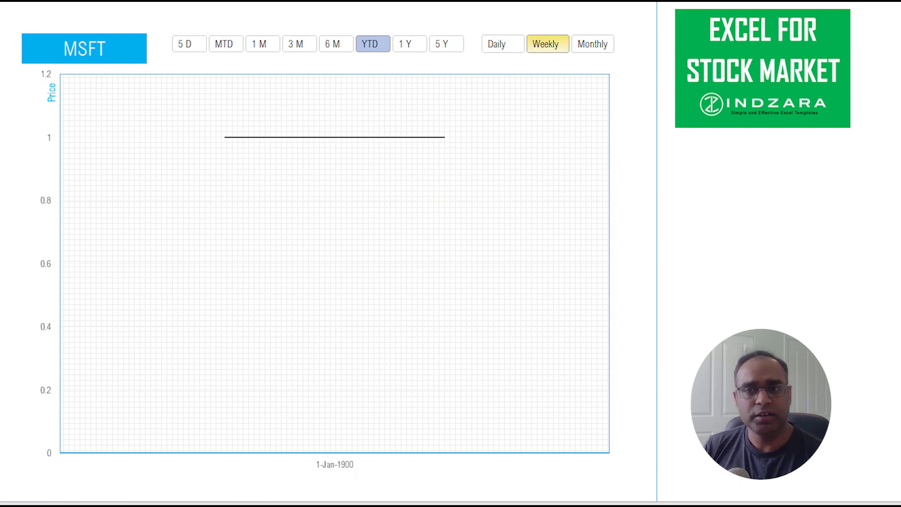
pyautogui.click(592, 43)
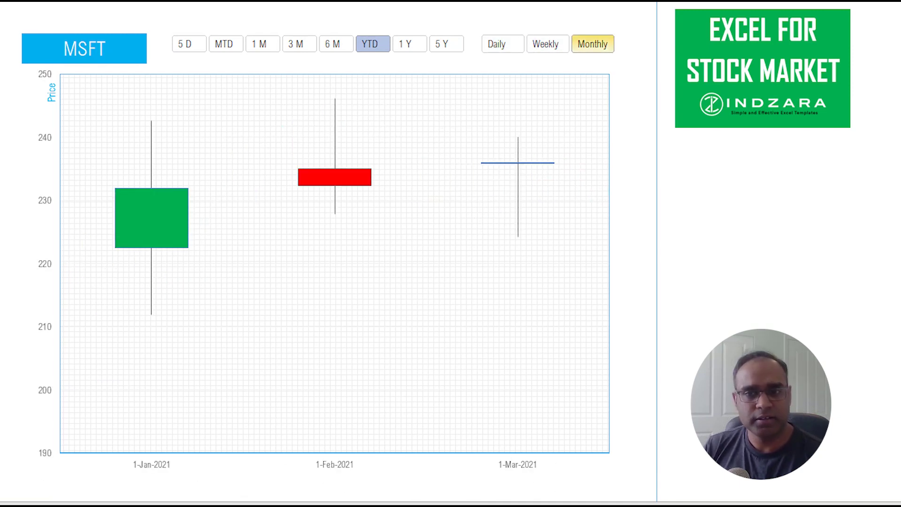
pyautogui.click(547, 43)
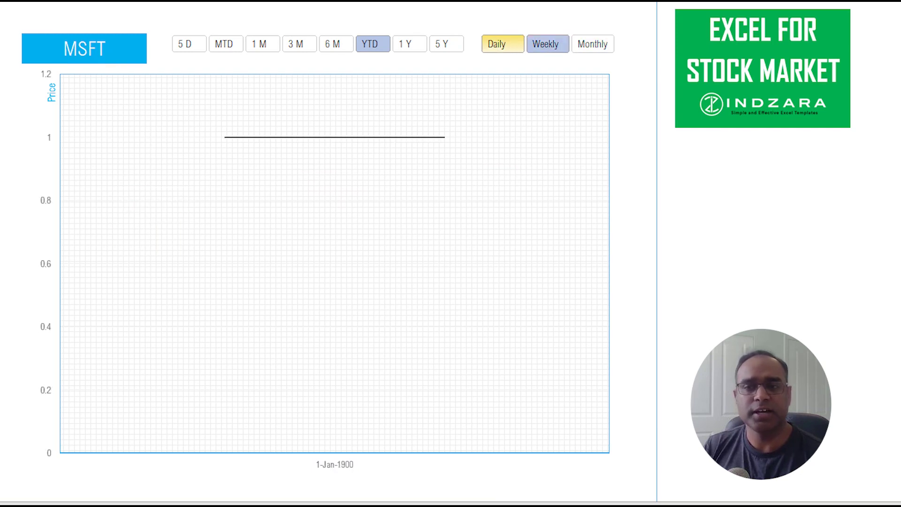
pyautogui.click(502, 43)
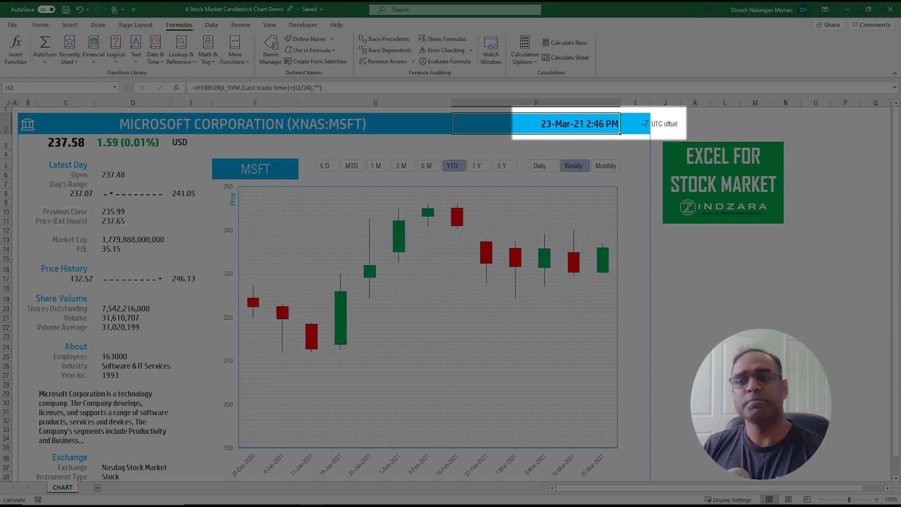
pyautogui.click(635, 124)
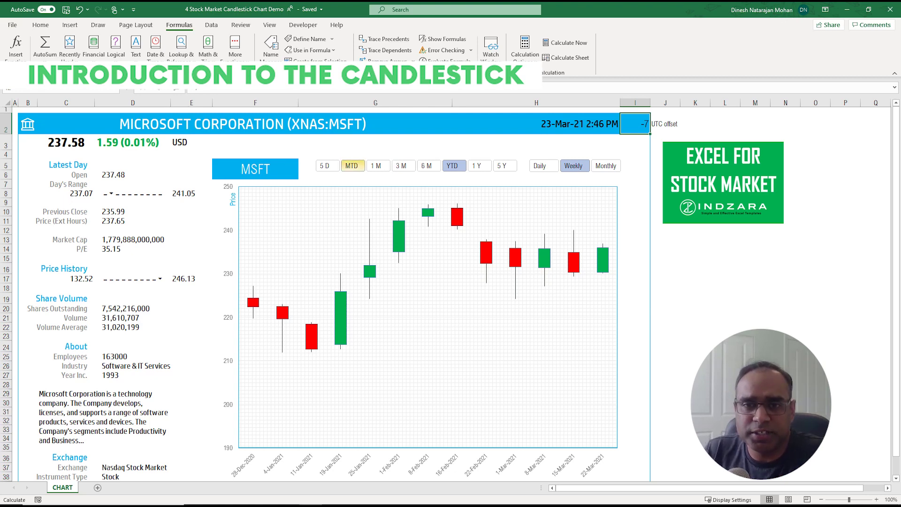
# - Limit the chart to the 5 D period and show data labels on every candlestick
pyautogui.click(327, 165)
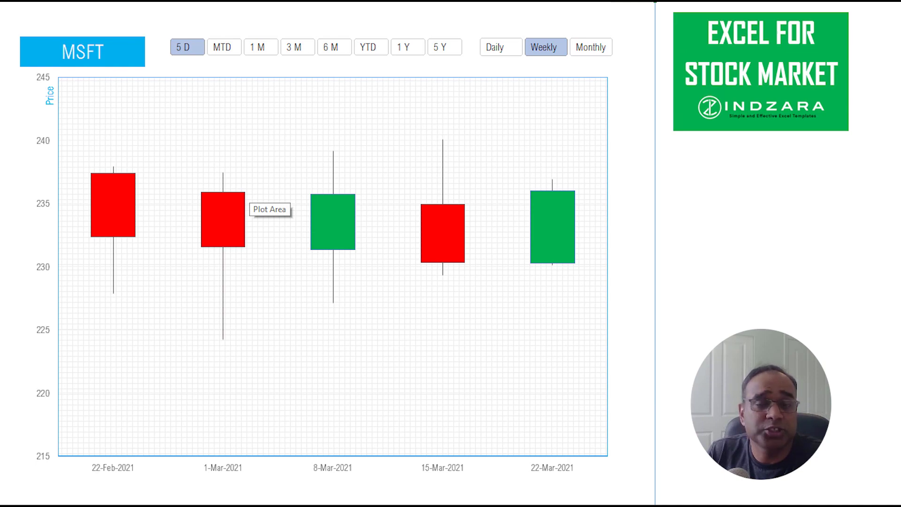
pyautogui.click(200, 140)
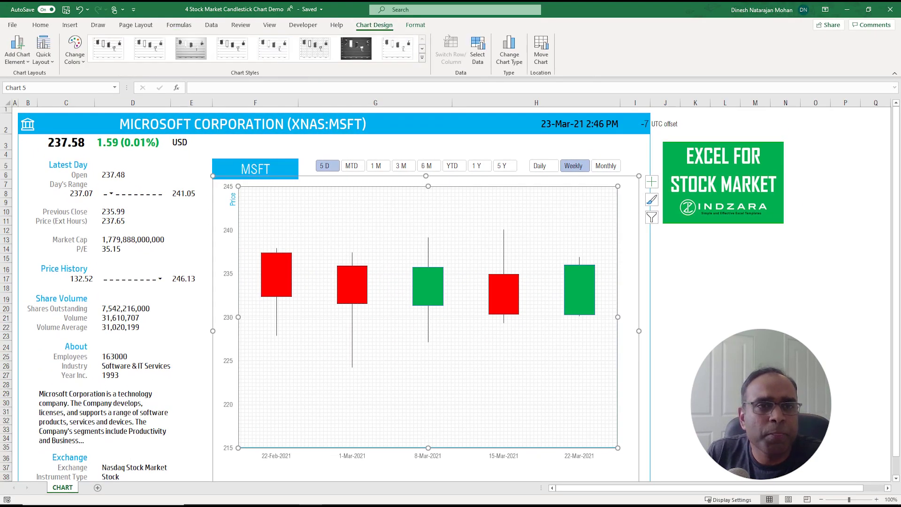
pyautogui.click(17, 49)
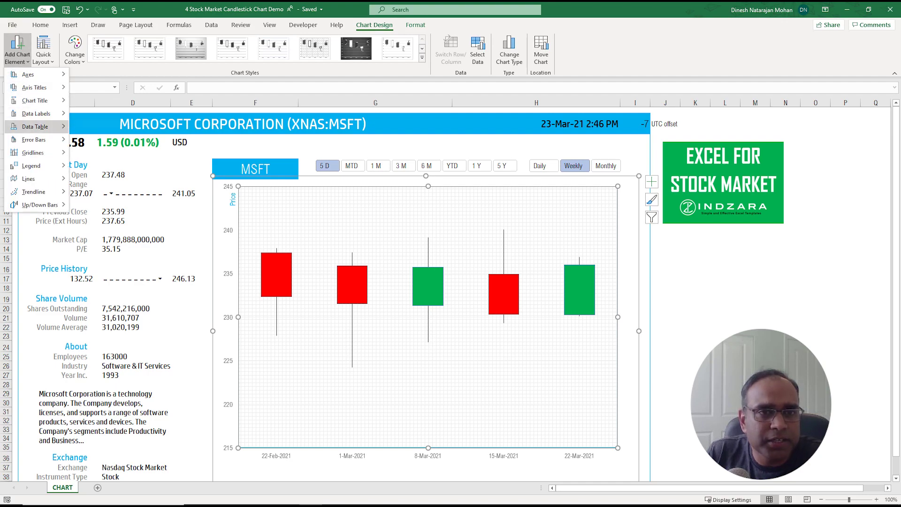
pyautogui.moveTo(37, 127)
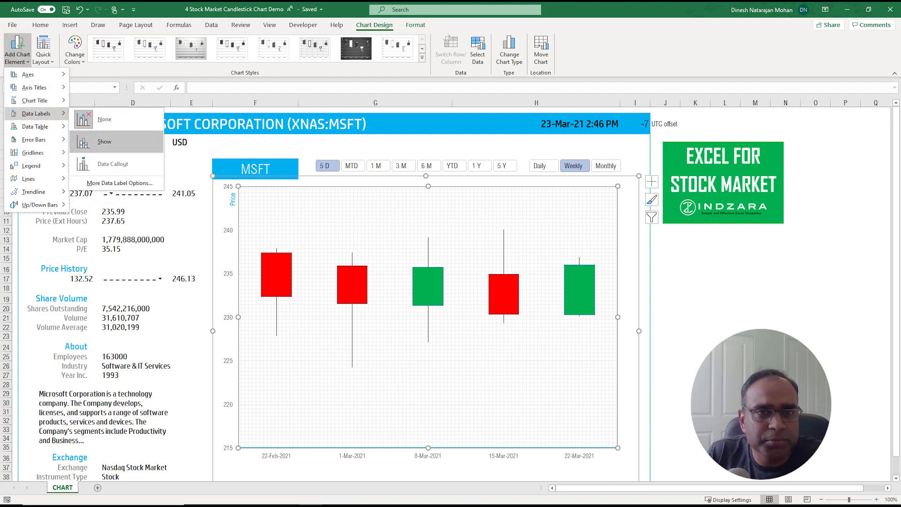
pyautogui.click(104, 142)
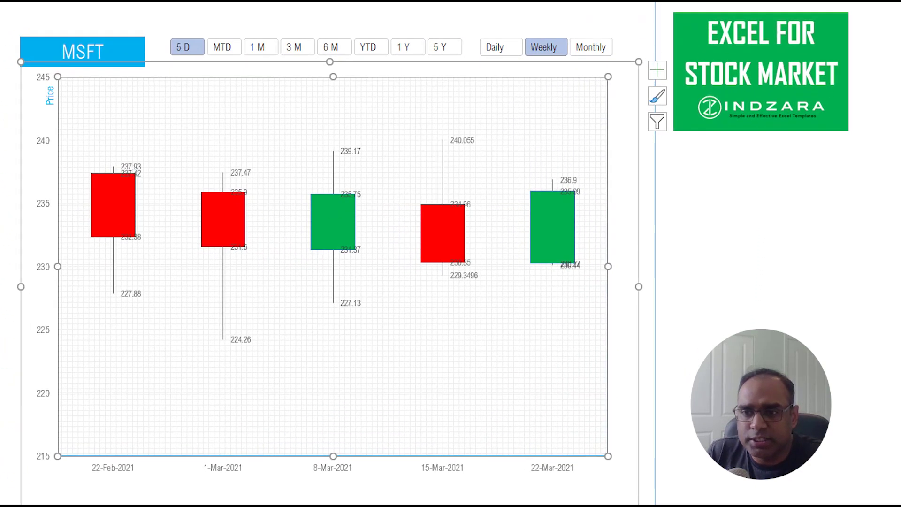
pyautogui.click(763, 280)
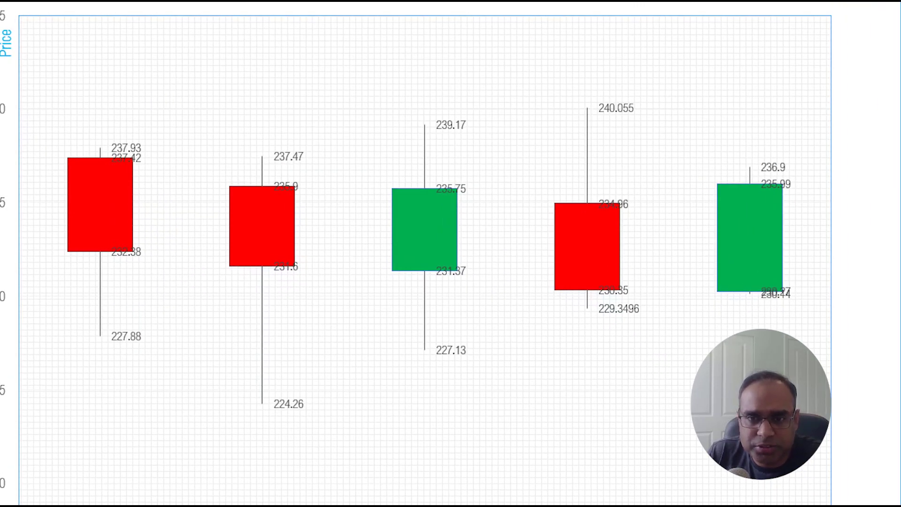
# - Prefix the High, Open, Close and Low data labels with their series name
pyautogui.rightClick(295, 158)
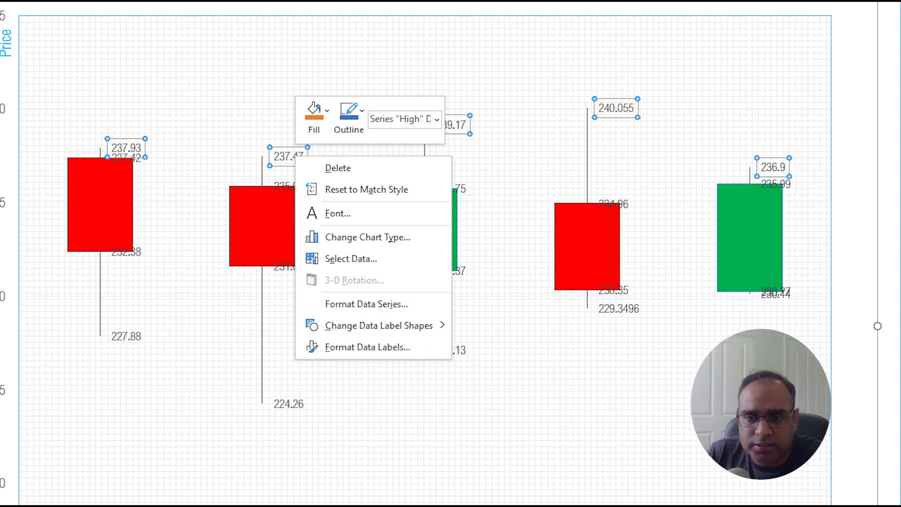
pyautogui.click(368, 346)
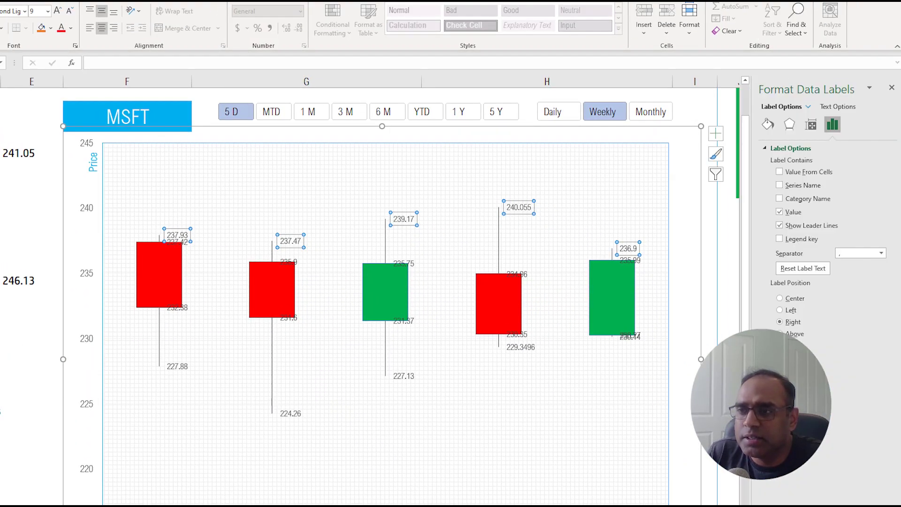
pyautogui.click(780, 185)
pyautogui.click(288, 261)
pyautogui.click(779, 185)
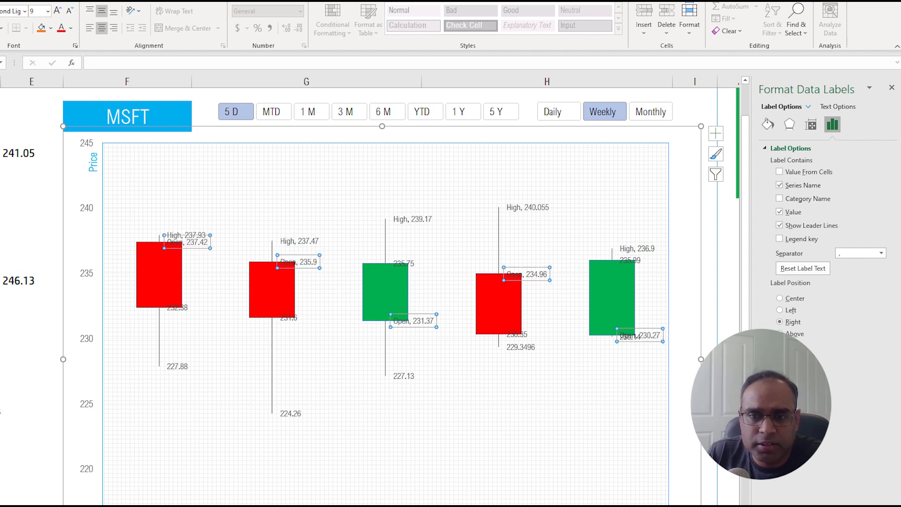
pyautogui.click(288, 317)
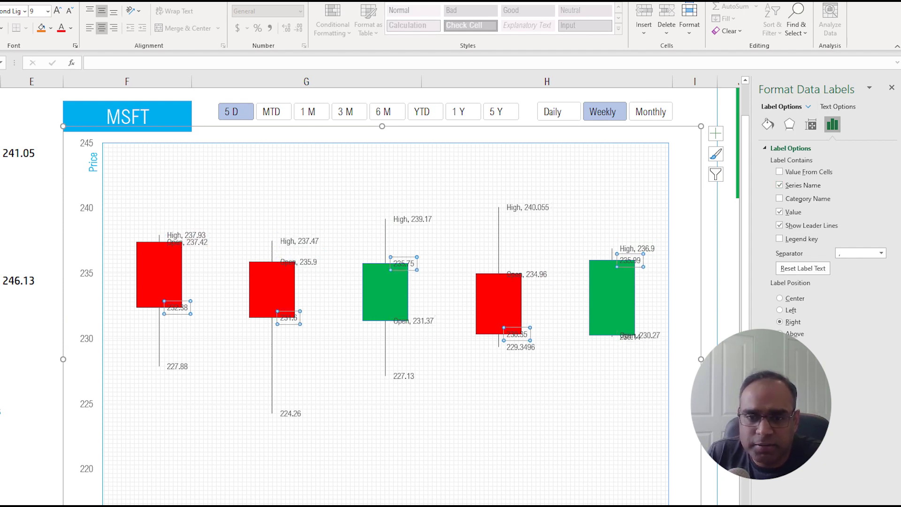
pyautogui.click(779, 185)
pyautogui.press('Up')
pyautogui.click(779, 184)
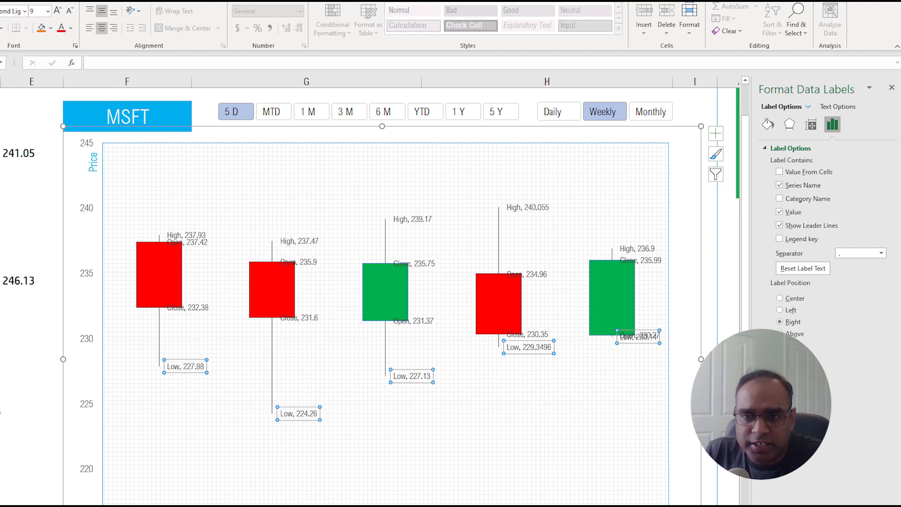
# - Select the green up bars to open the Format Up Bars pane
pyautogui.click(376, 312)
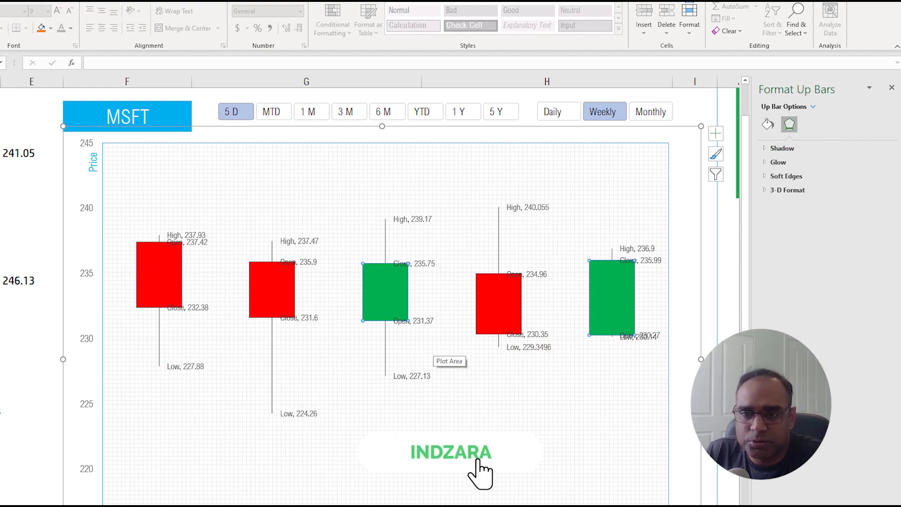
pyautogui.keyDown('ctrl'); pyautogui.scroll(2, 476, 467); pyautogui.keyUp('ctrl')
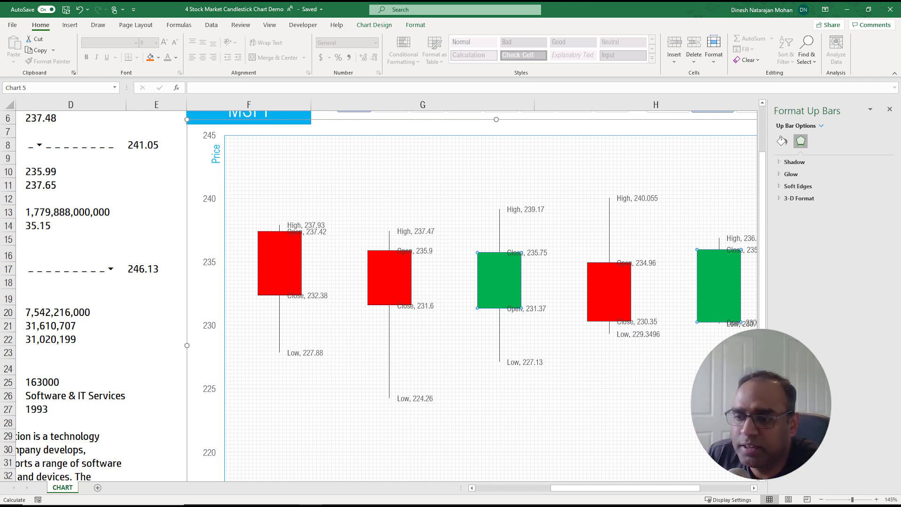
pyautogui.hscroll(2, 516, 291)
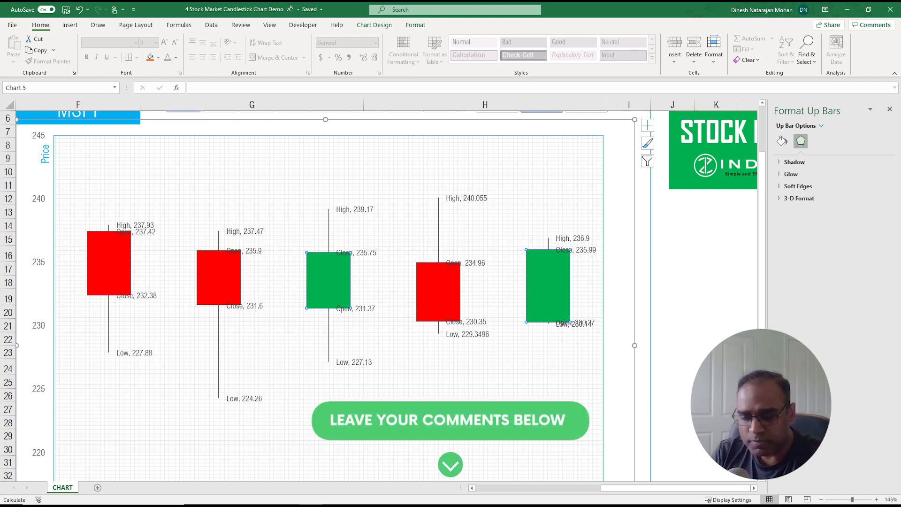
pyautogui.click(672, 311)
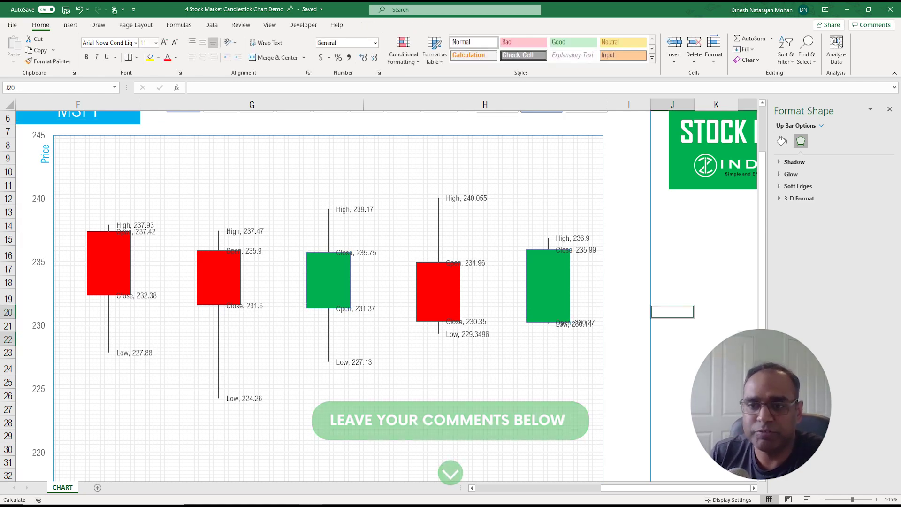
# - Set Data Labels to None on the MSFT chart, then switch it to the 6 M view
pyautogui.scroll(-3, 672, 311)
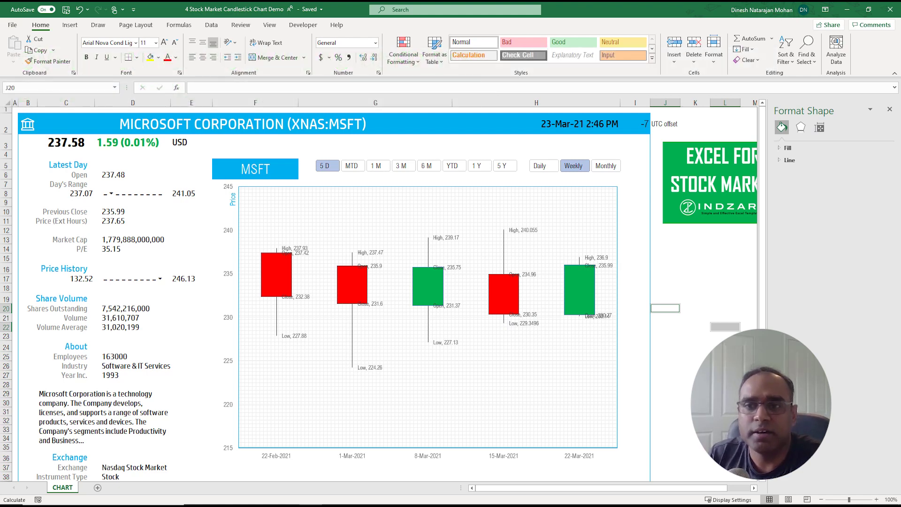
pyautogui.click(523, 230)
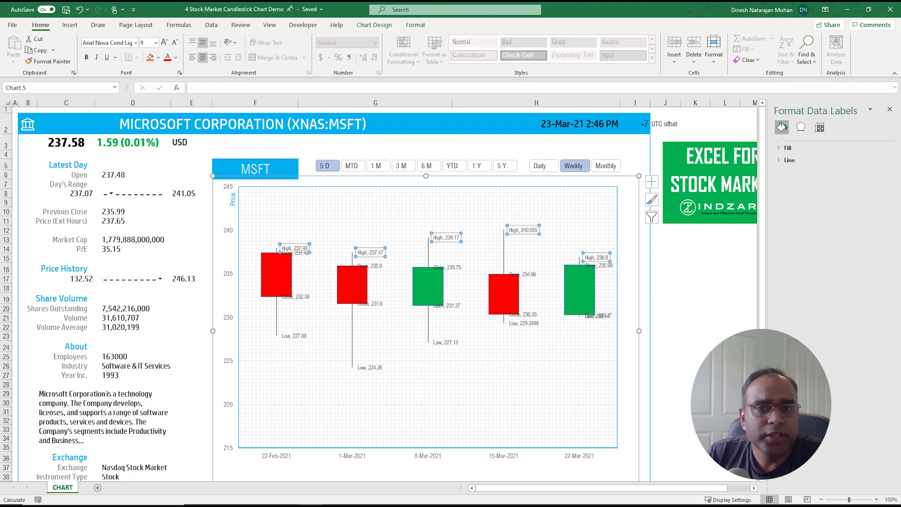
pyautogui.click(540, 207)
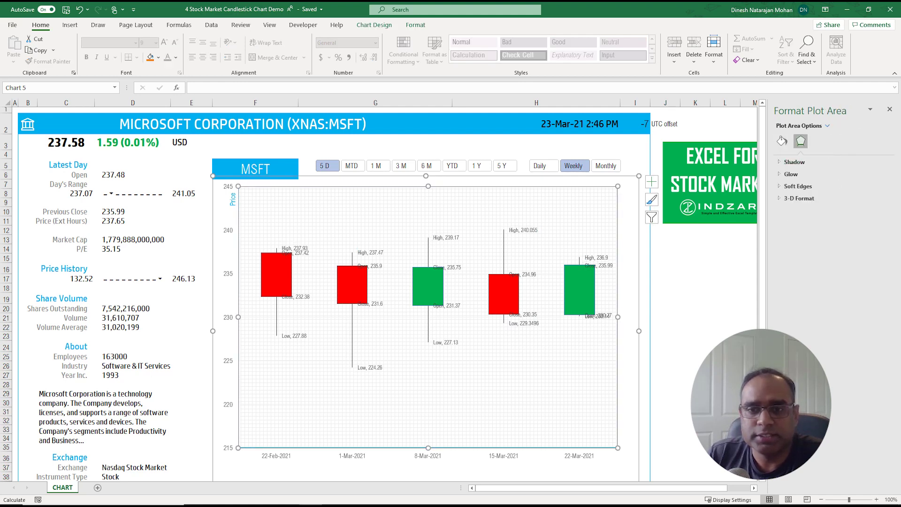
pyautogui.click(374, 25)
pyautogui.click(17, 50)
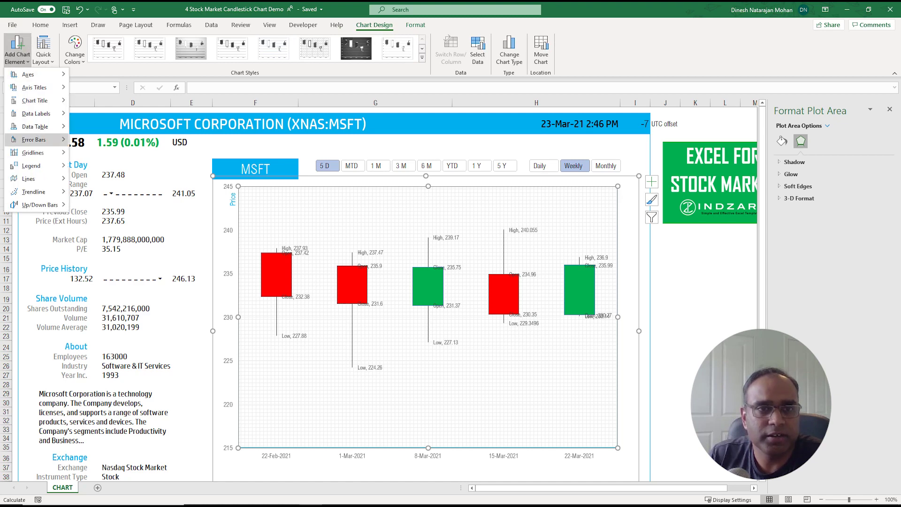
pyautogui.moveTo(36, 113)
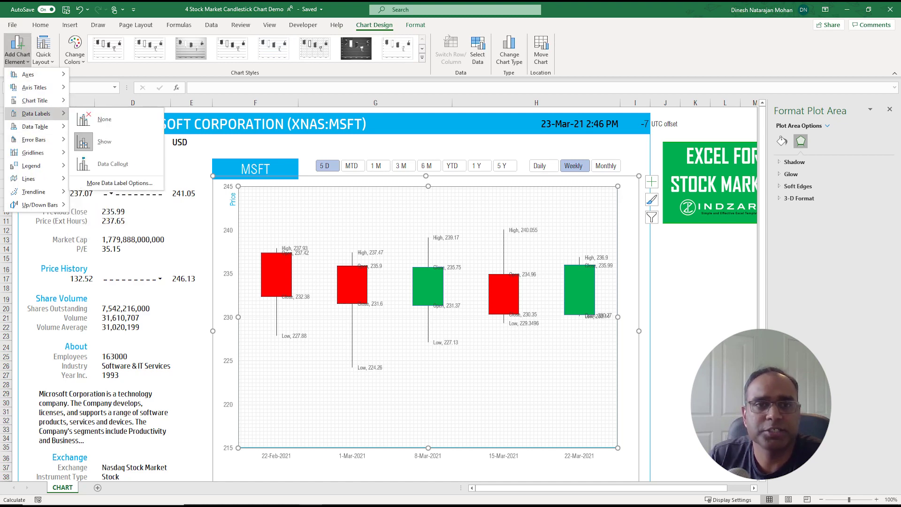
pyautogui.click(104, 119)
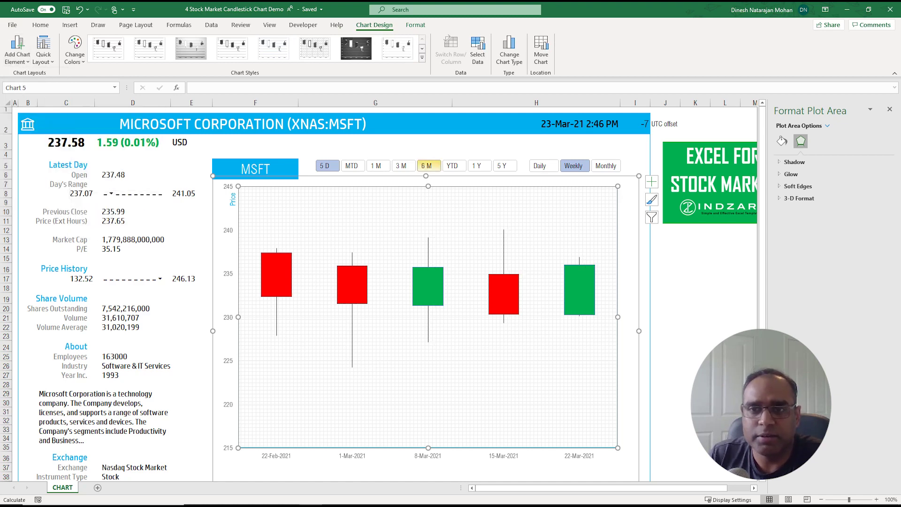
pyautogui.click(425, 165)
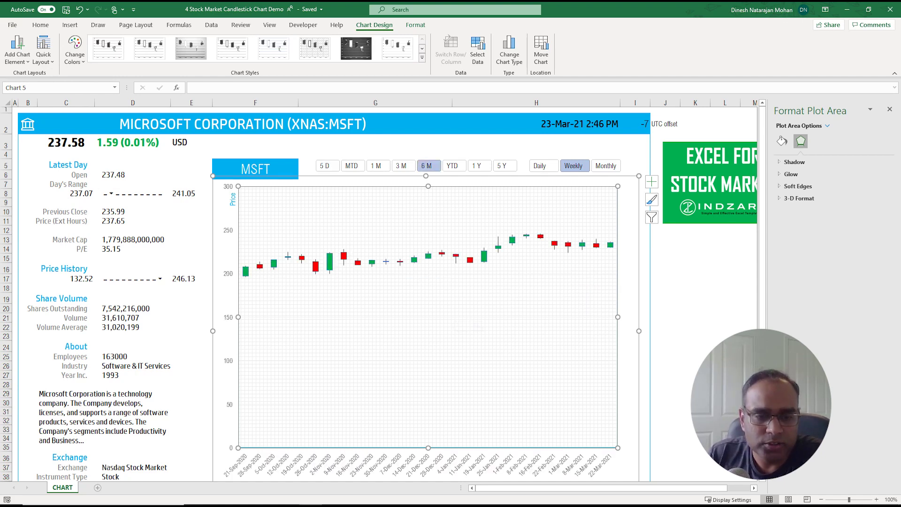
# - Unhide the hidden HELP sheet
pyautogui.rightClick(62, 486)
pyautogui.click(92, 464)
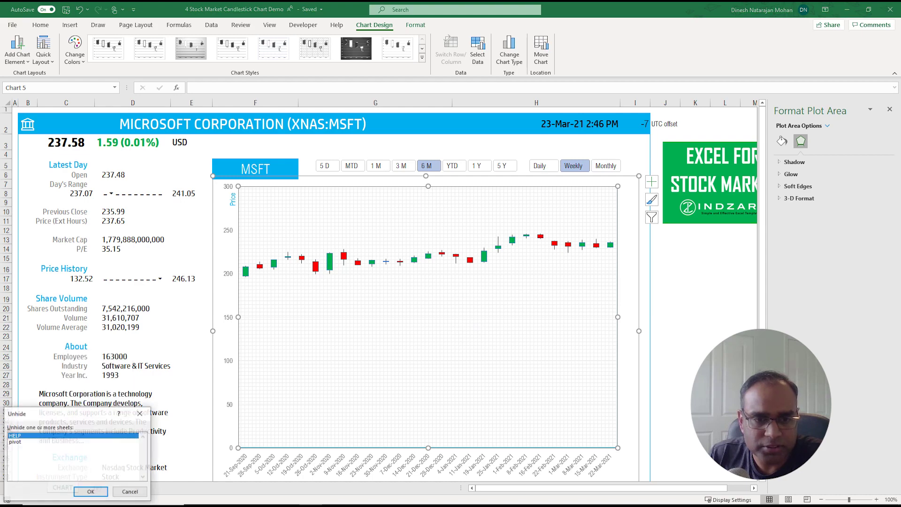
pyautogui.click(90, 491)
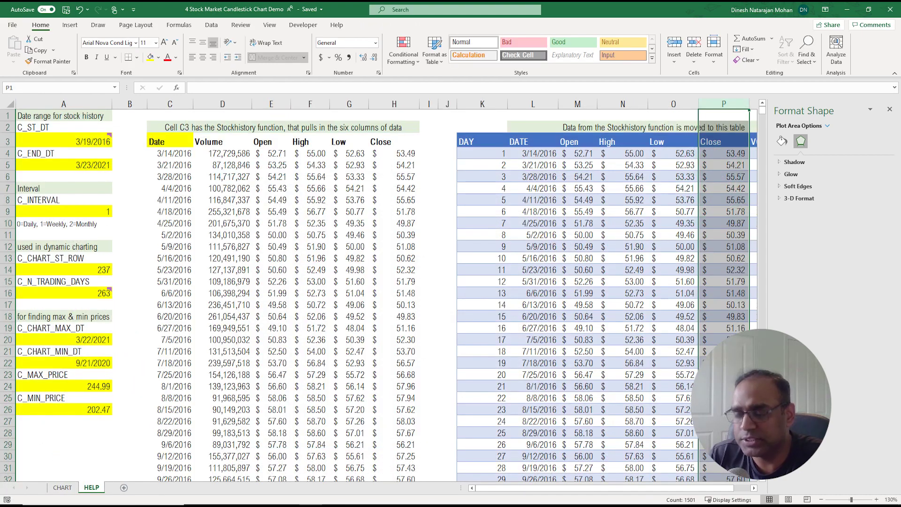
# - Inspect the STOCKHISTORY table formula and select the DATE through Close columns
pyautogui.click(622, 292)
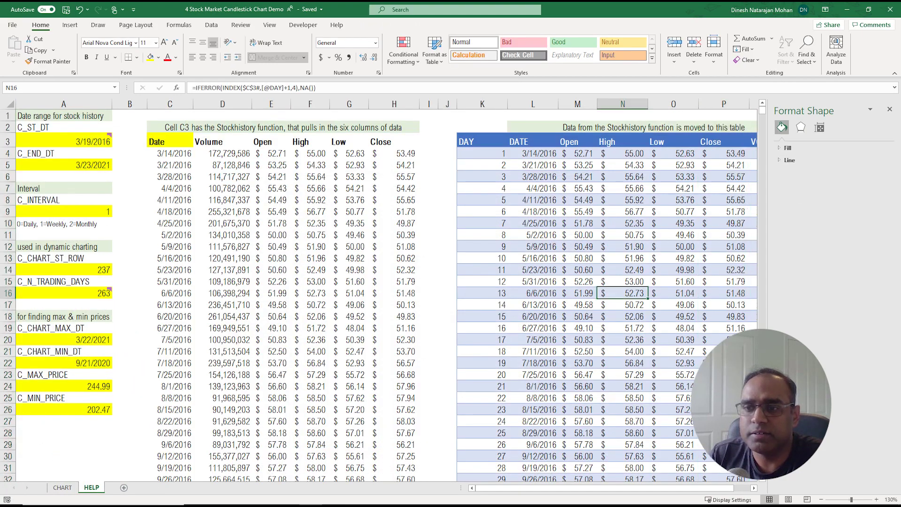
pyautogui.press('Right')
pyautogui.press('Right')
pyautogui.press('Right')
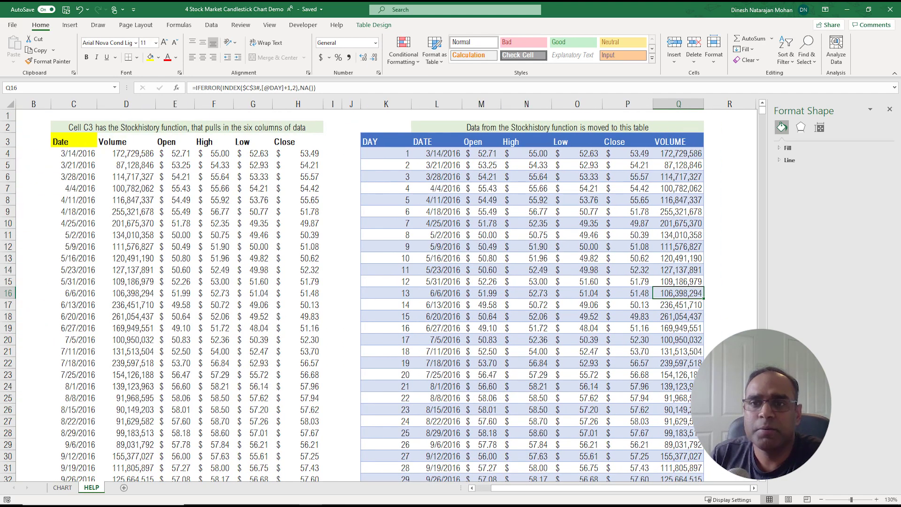
pyautogui.moveTo(628, 103); pyautogui.dragTo(464, 105)
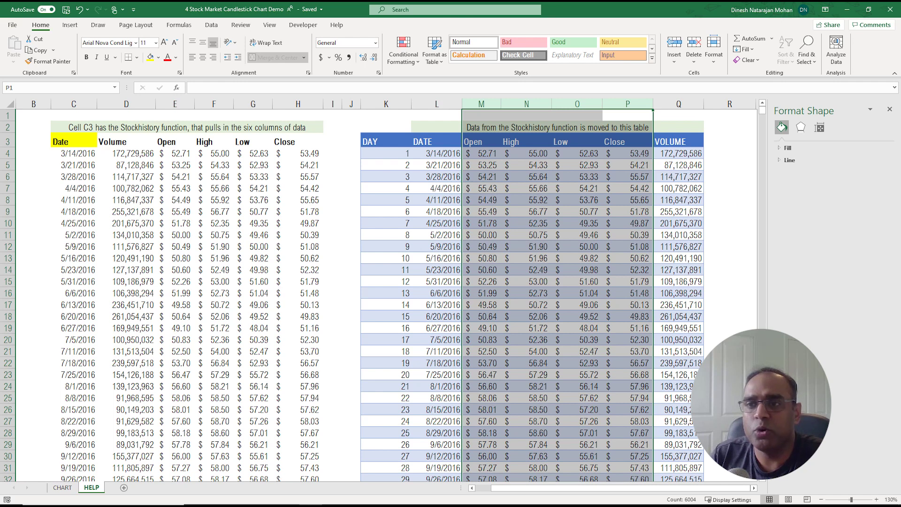
pyautogui.moveTo(437, 104); pyautogui.dragTo(628, 103)
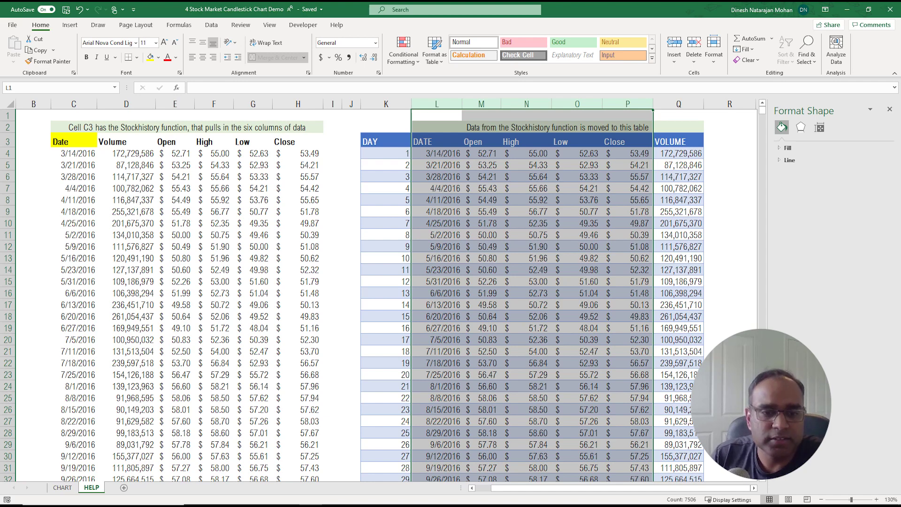
# - Back on the CHART sheet, confirm the chart type as Stock Open-High-Low-Close
pyautogui.click(62, 488)
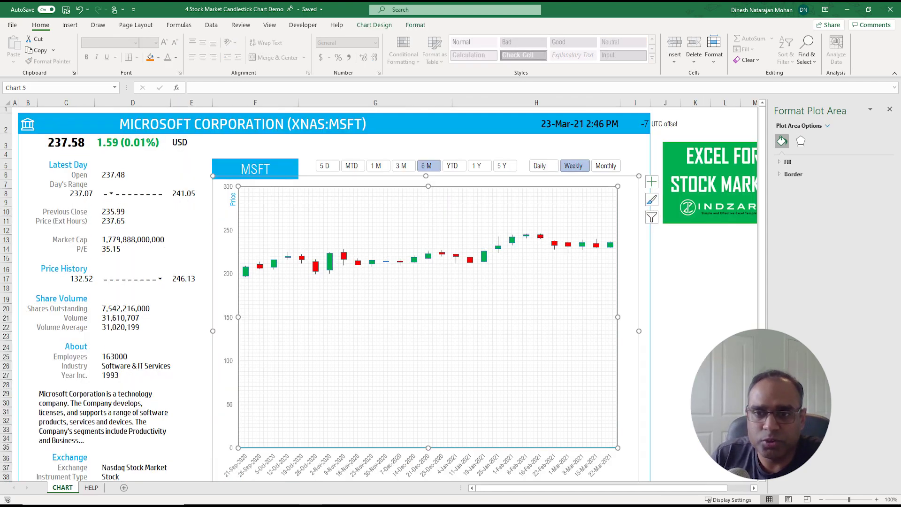
pyautogui.rightClick(430, 214)
pyautogui.click(463, 246)
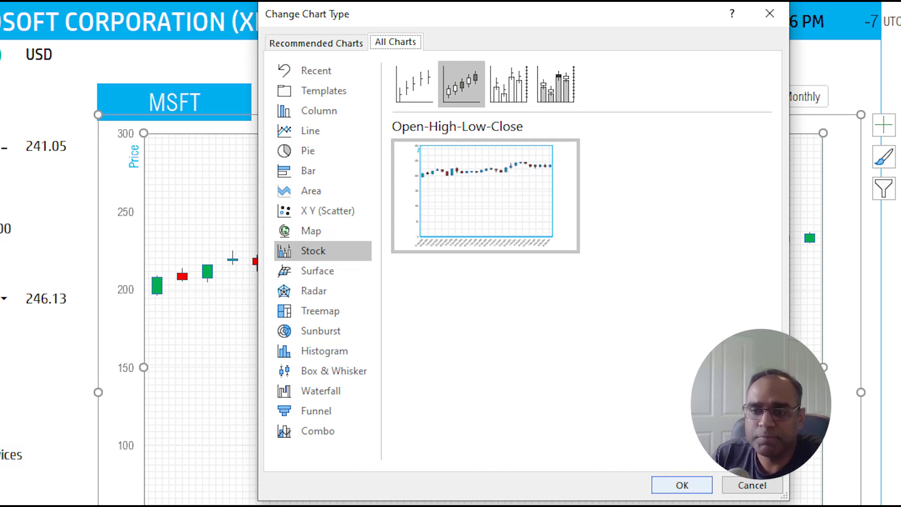
pyautogui.click(681, 484)
# - Open Select Data and step through the Open, High, Low and Close series
pyautogui.rightClick(515, 344)
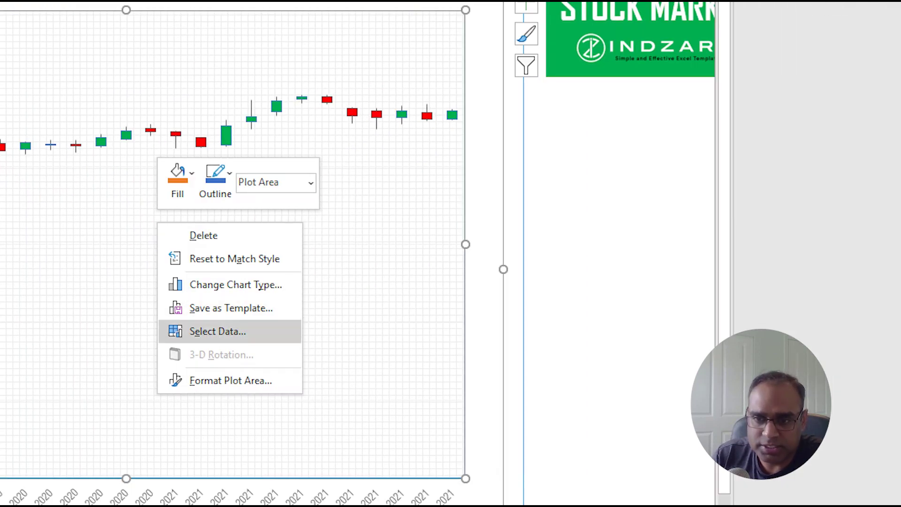
pyautogui.click(217, 331)
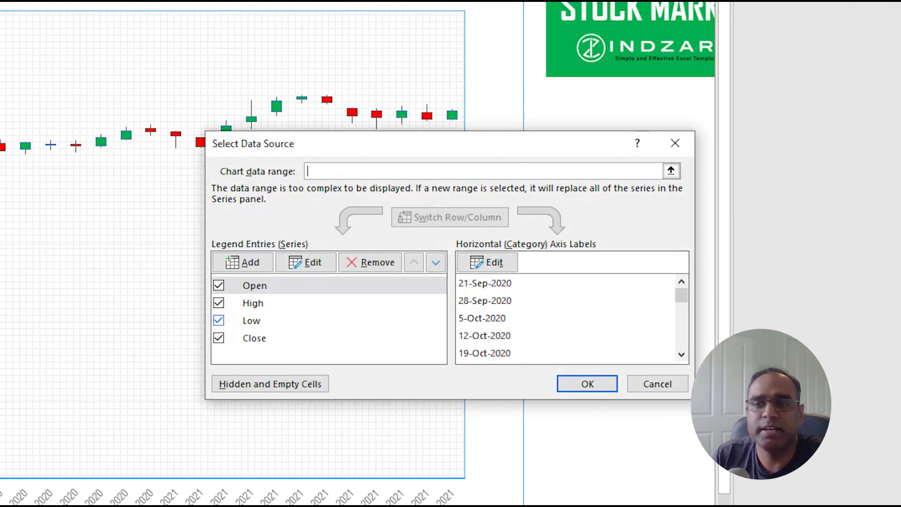
pyautogui.press('Tab')
pyautogui.press('Down')
pyautogui.press('Down')
pyautogui.press('Down')
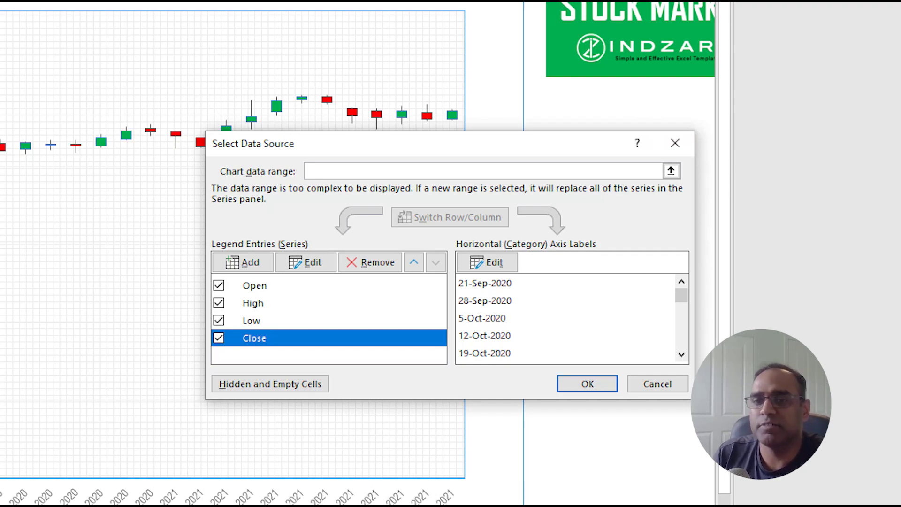
# - Close the Select Data Source dialog and dismiss the Close series menu
pyautogui.click(255, 285)
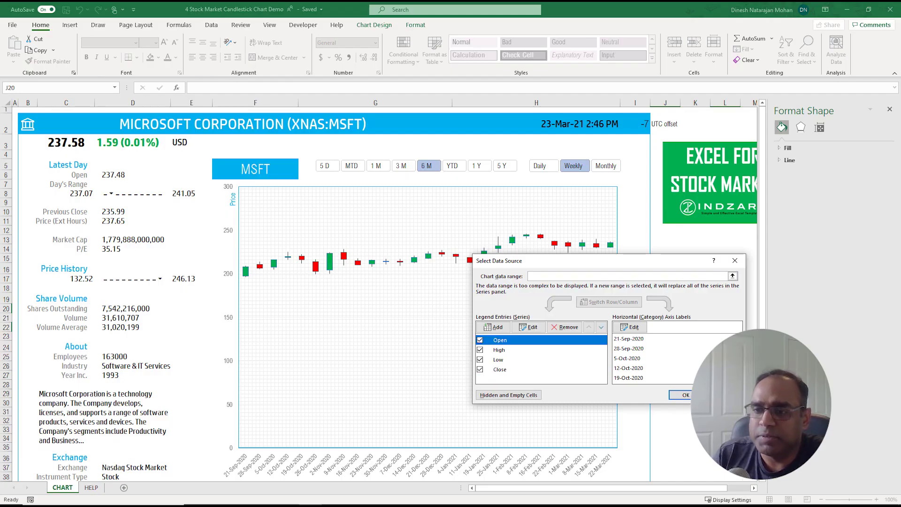
pyautogui.press('Return')
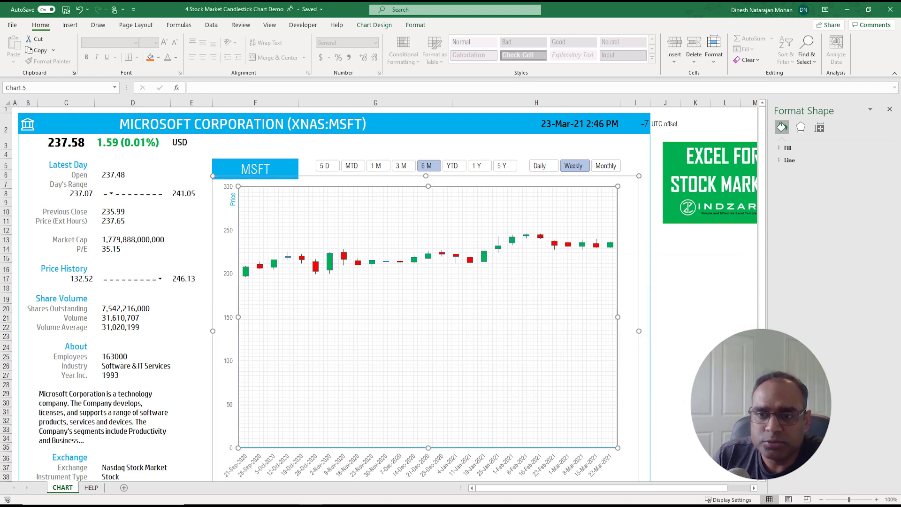
pyautogui.rightClick(498, 244)
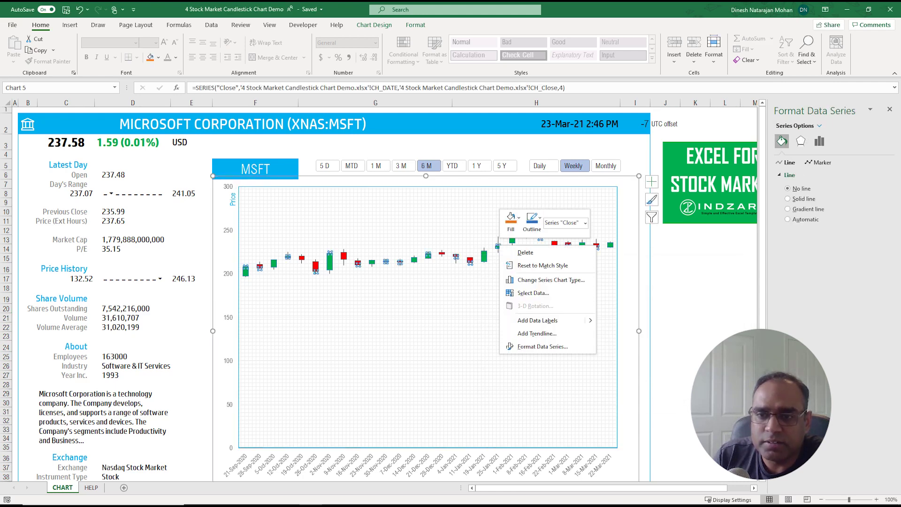
pyautogui.press('Escape')
# - Give the rising candles a solid white fill instead of green
pyautogui.click(428, 256)
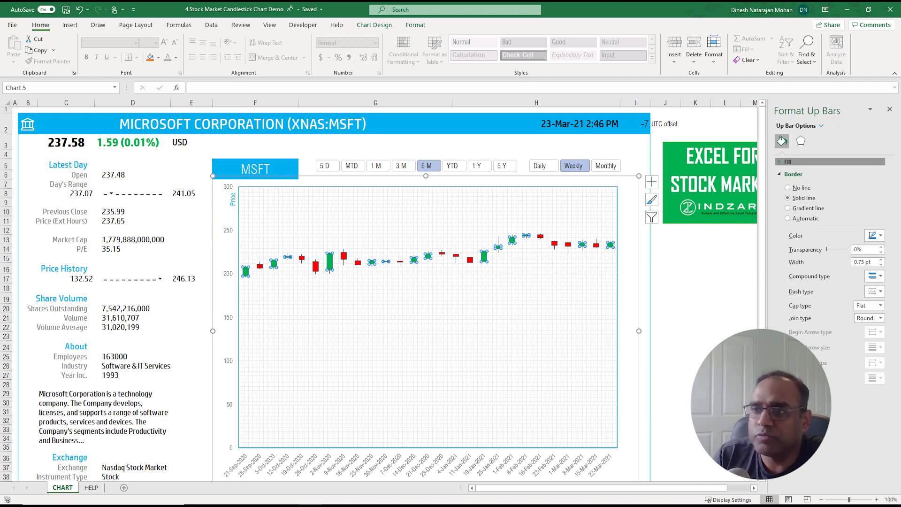
pyautogui.click(787, 162)
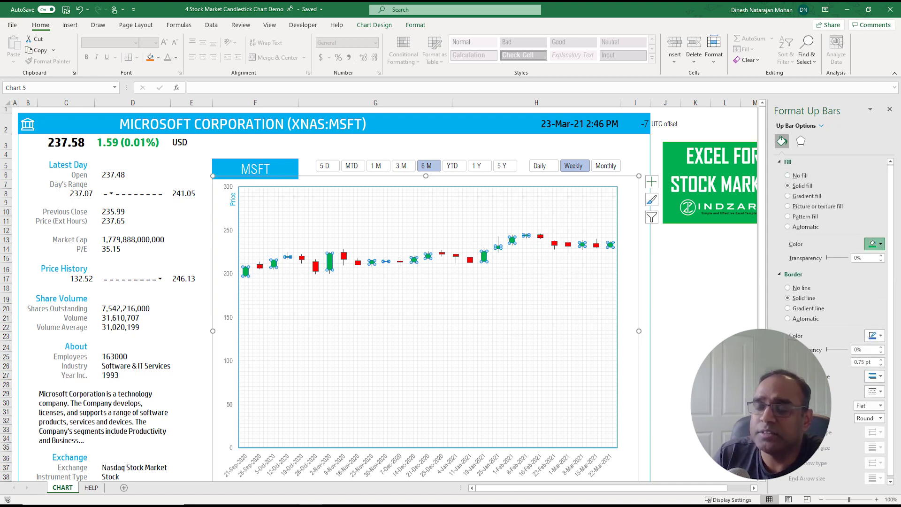
pyautogui.click(880, 243)
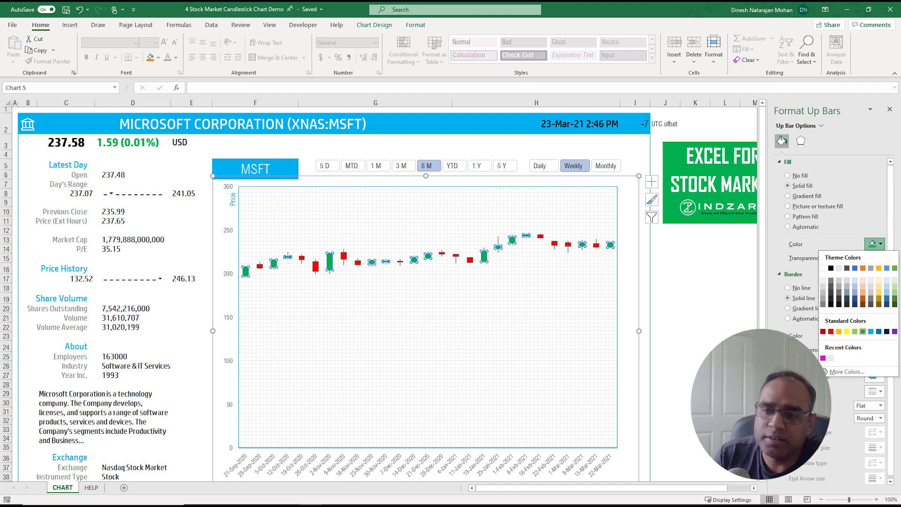
pyautogui.click(822, 268)
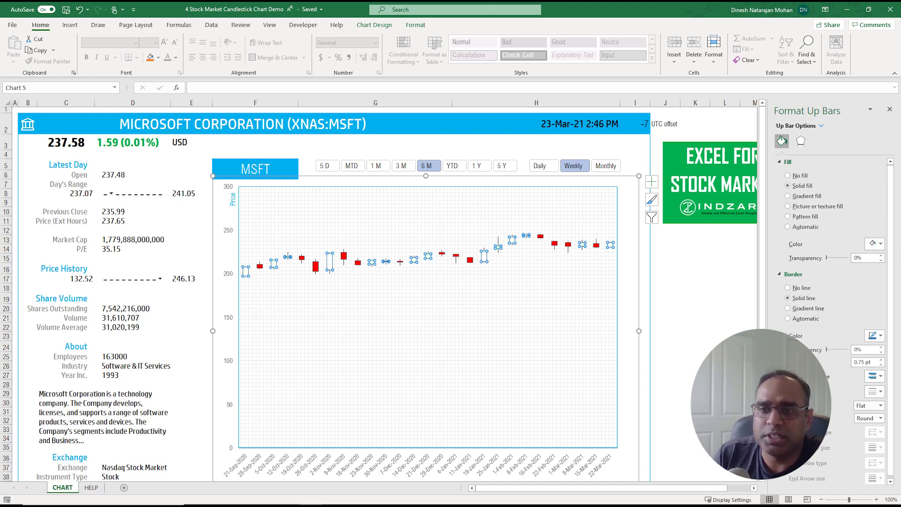
# - Select the single candle near 1-Mar-2021 in the Close series
pyautogui.click(427, 256)
pyautogui.click(428, 255)
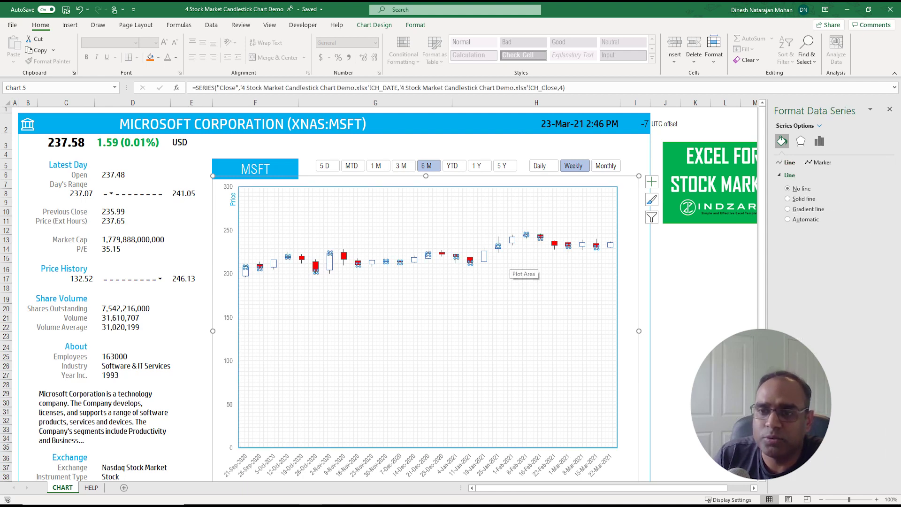
pyautogui.click(554, 244)
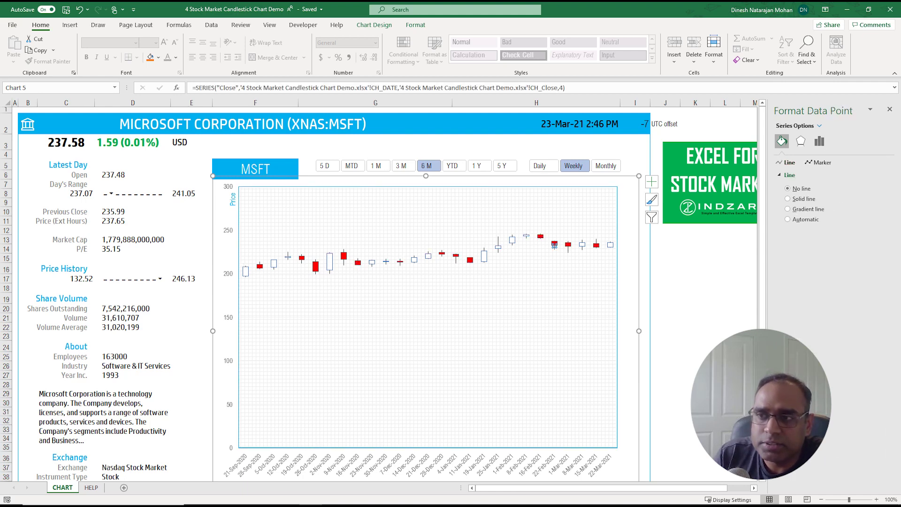
# - Fill the Down-Bars 1 falling candles solid black instead of red
pyautogui.click(797, 125)
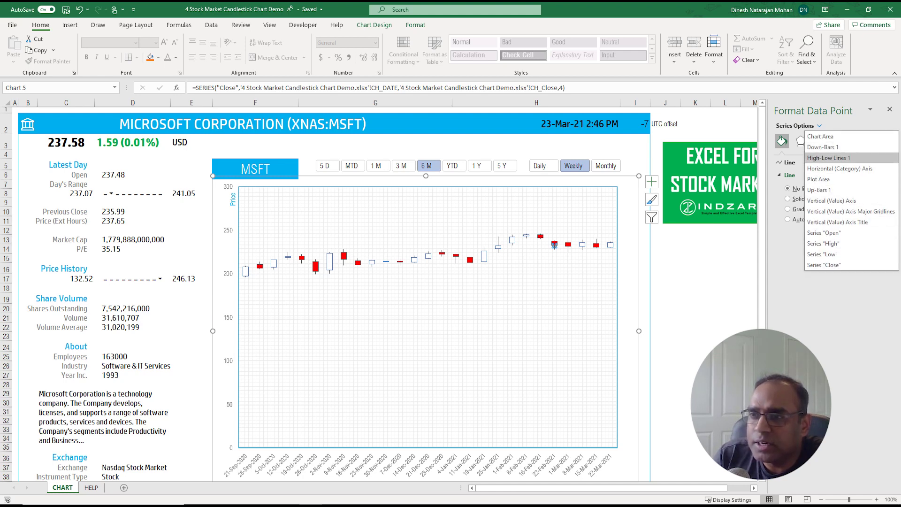
pyautogui.click(823, 146)
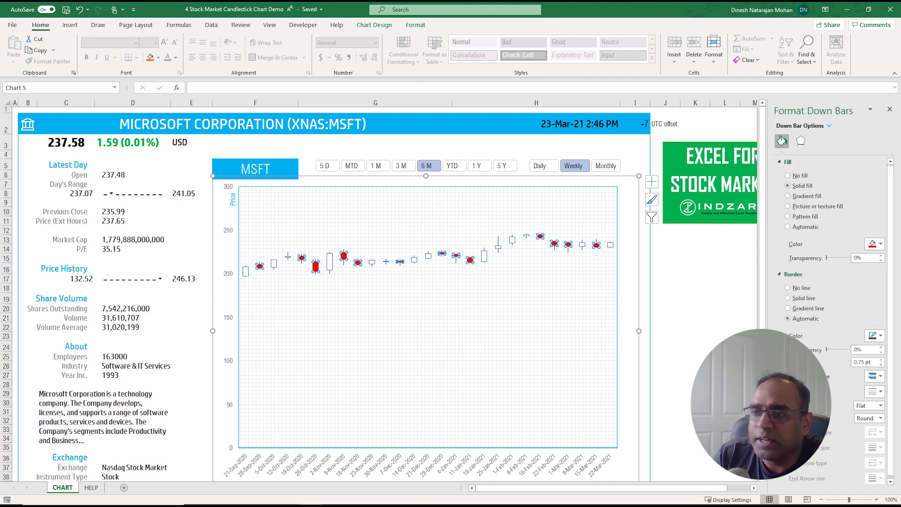
pyautogui.click(875, 244)
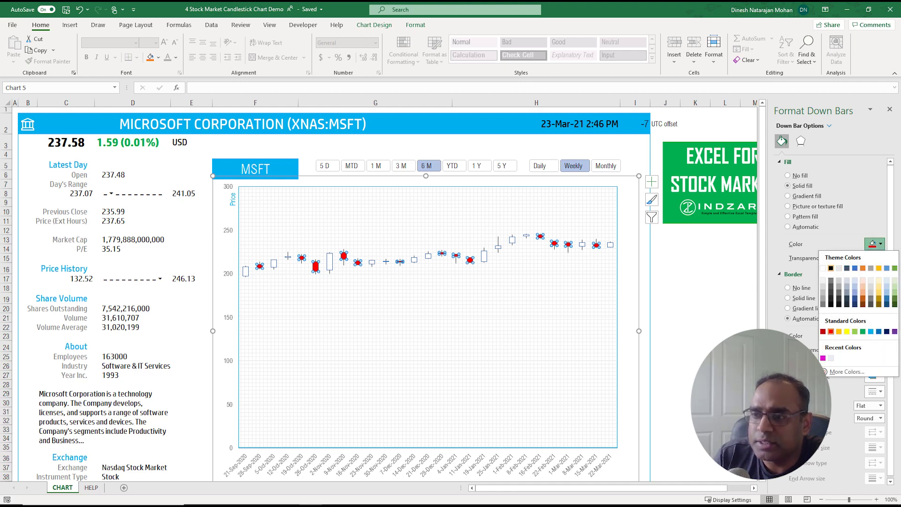
pyautogui.click(831, 268)
pyautogui.click(695, 267)
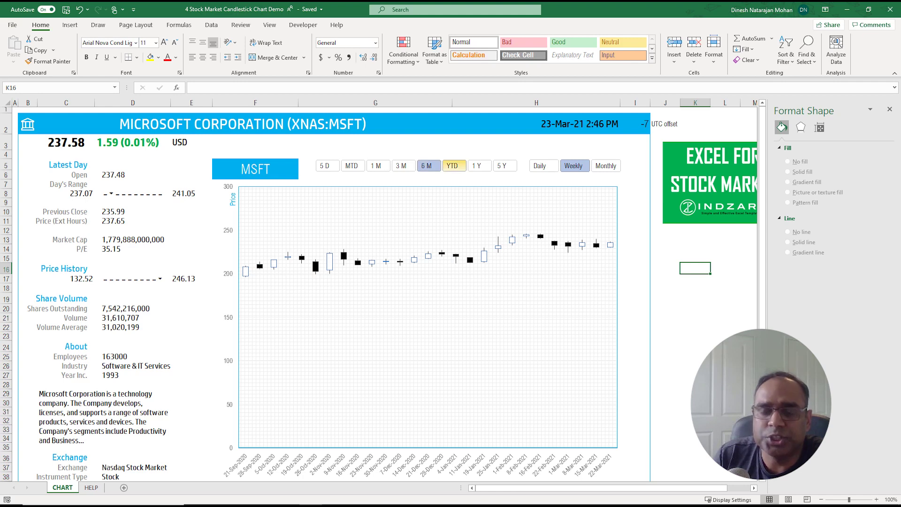
# - Show the YTD range (28-Dec-2020 to 22-Mar-2021) and reapply black fill to falling candles
pyautogui.click(452, 165)
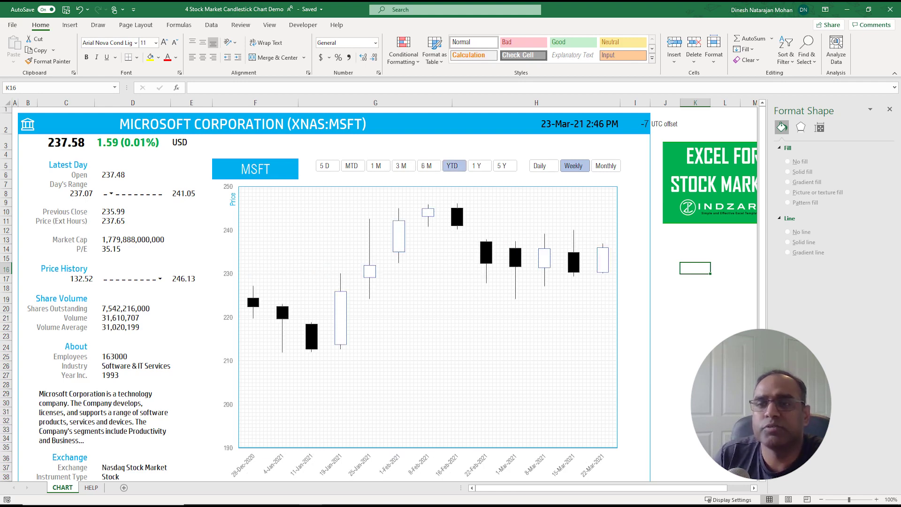
pyautogui.click(665, 317)
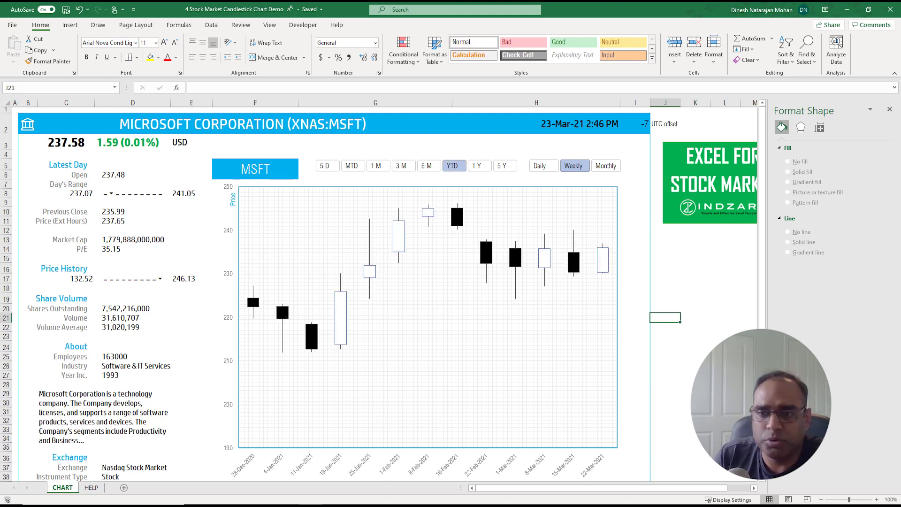
pyautogui.click(456, 217)
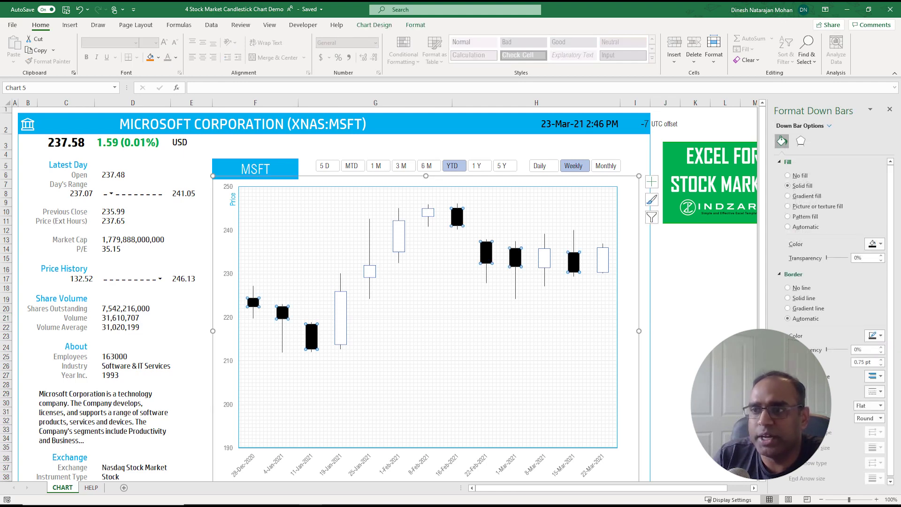
pyautogui.click(876, 244)
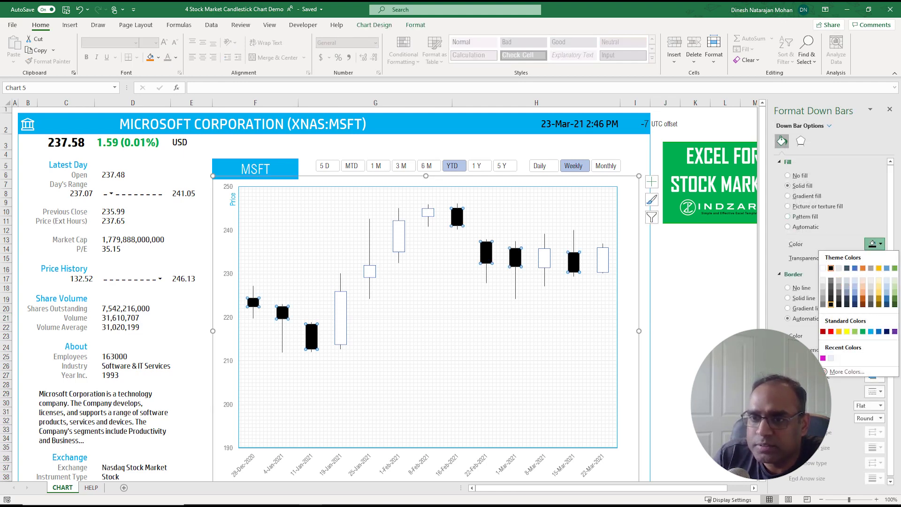
pyautogui.click(839, 304)
pyautogui.click(664, 298)
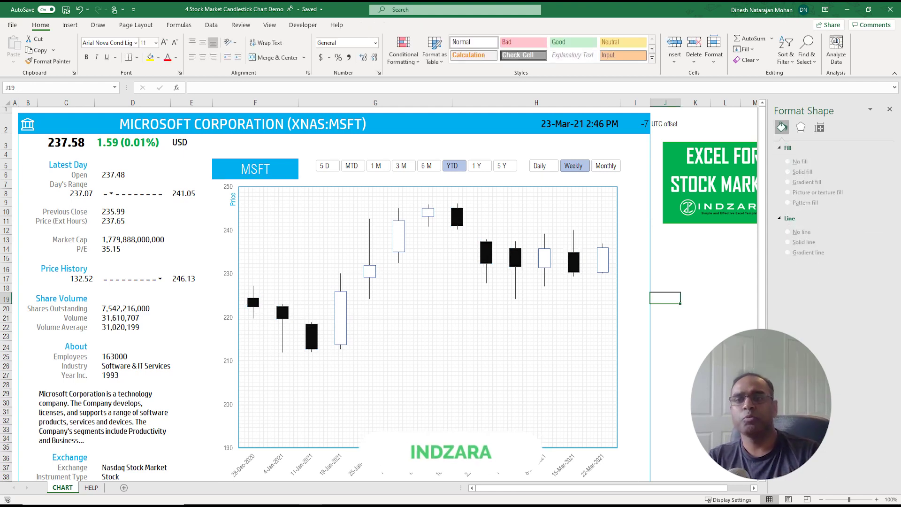